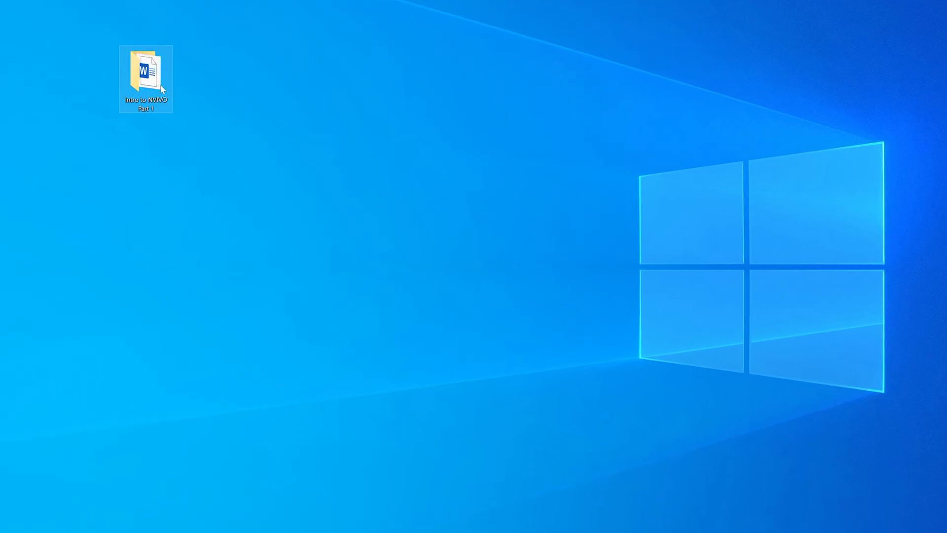
Step: Open the Google Reviews folder inside Intro to NVIVO Part 1, read the first review document, and close it
{"action": "double_click", "coordinate": [190, 102]}
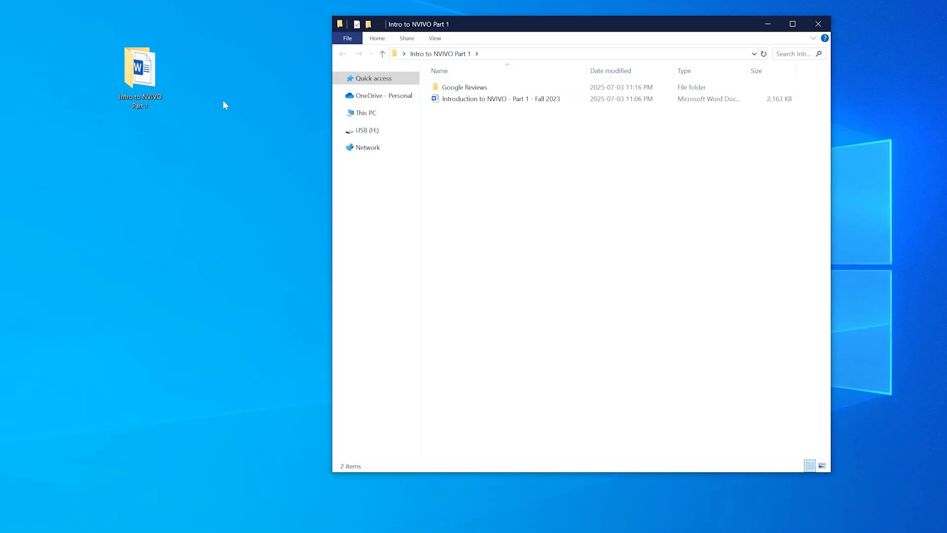
{"action": "double_click", "coordinate": [525, 92]}
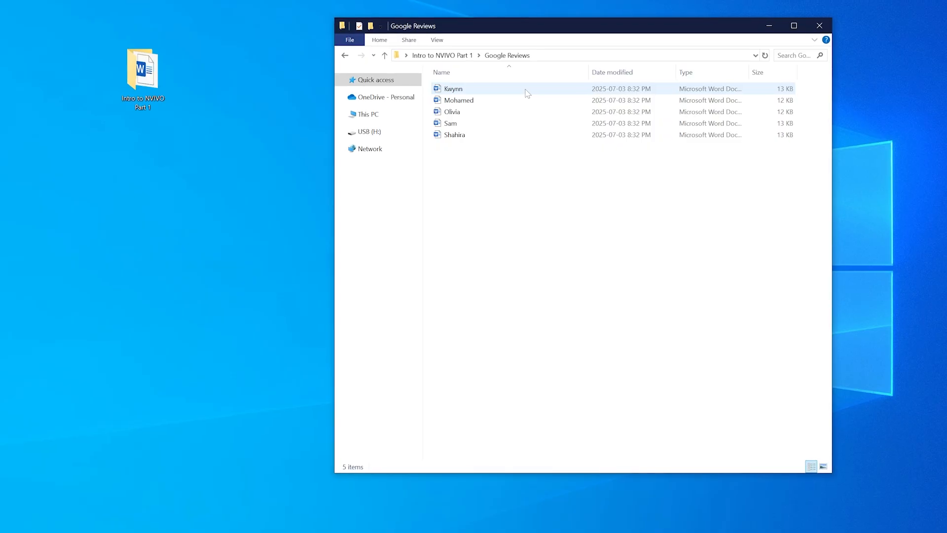
{"action": "double_click", "coordinate": [586, 138]}
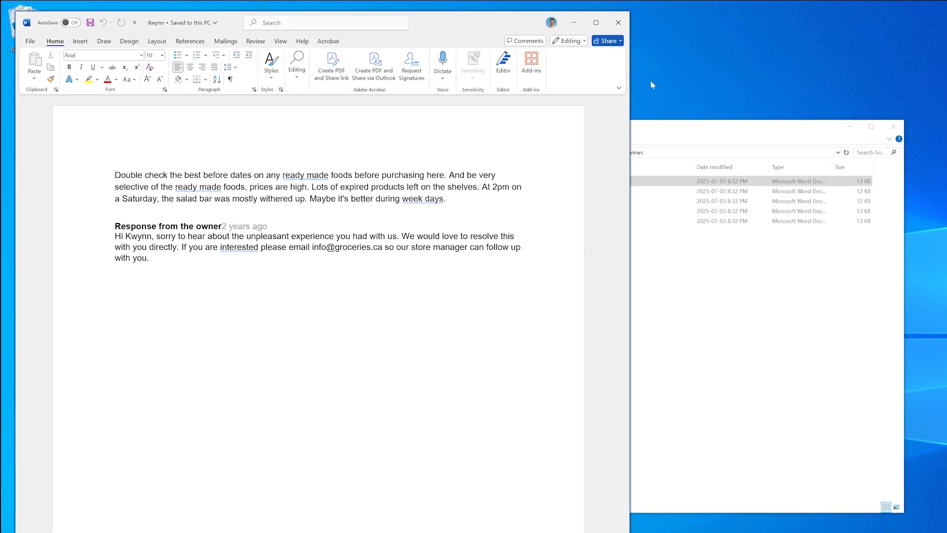
{"action": "left_click", "coordinate": [625, 31]}
{"action": "left_click", "coordinate": [623, 29]}
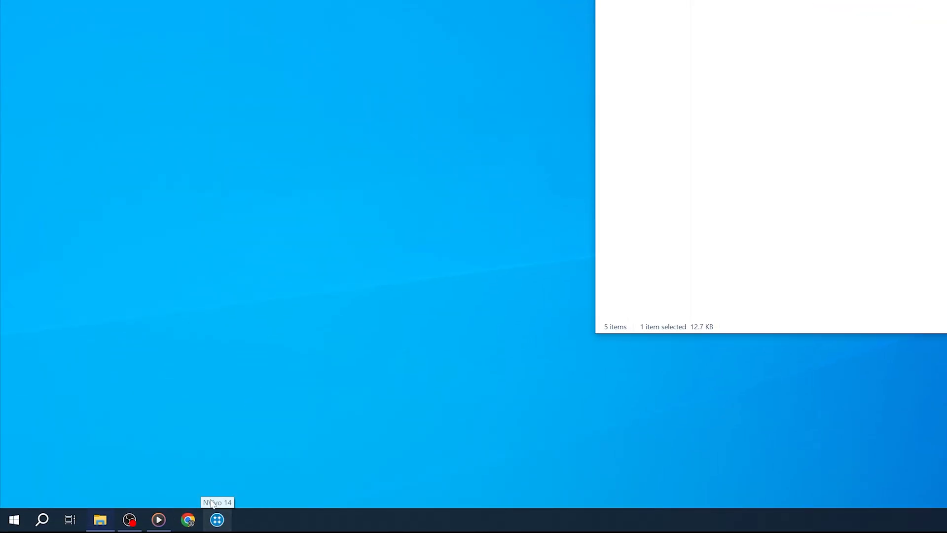
Step: Search the computer for NVIVO and launch NVivo 14
{"action": "left_click", "coordinate": [43, 517]}
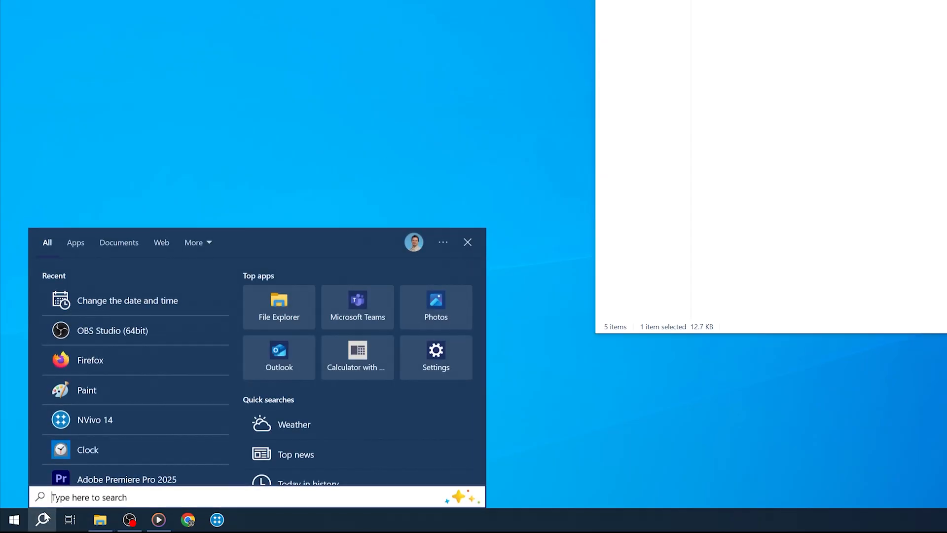
{"action": "type", "text": "NVIVO"}
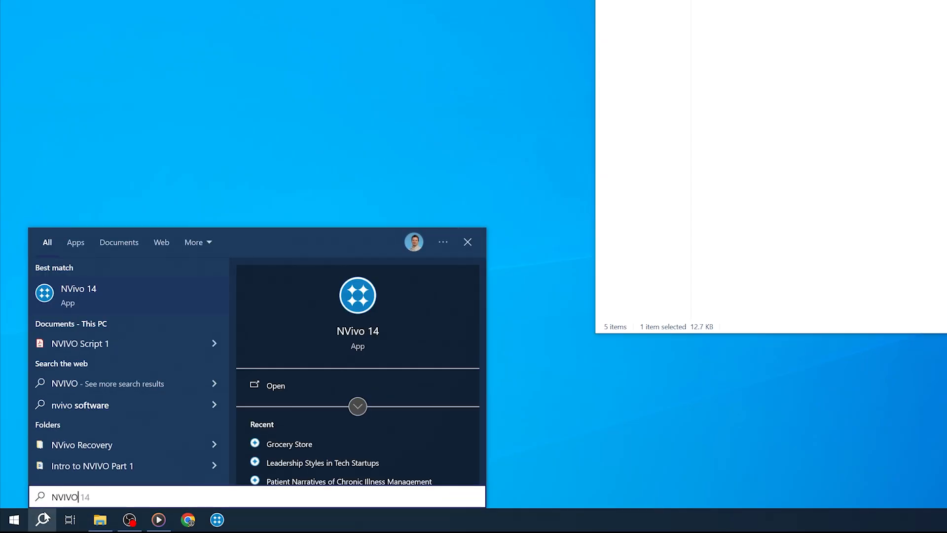
{"action": "left_click", "coordinate": [89, 296]}
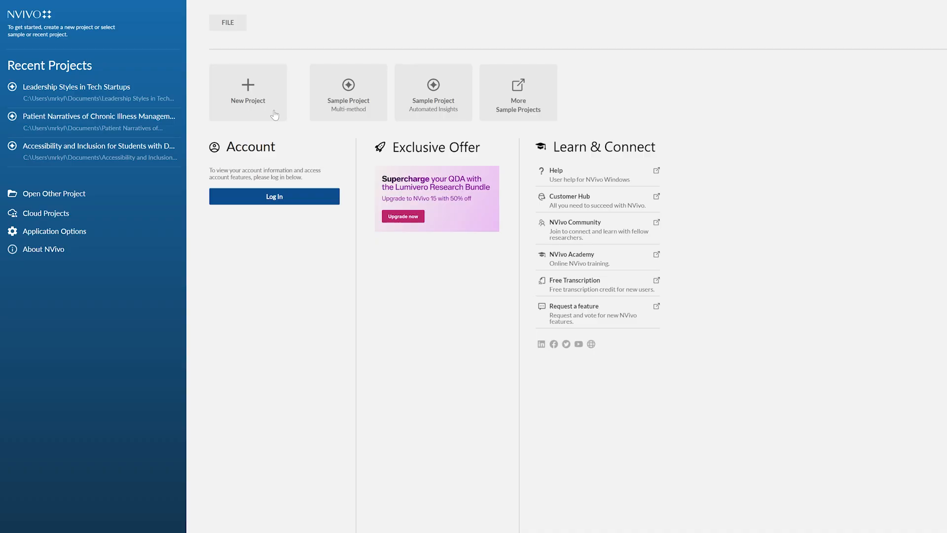
Step: Create a new project titled Grocery Store, saved in the Google Reviews folder, keeping the default language, saving and recovery settings
{"action": "left_click", "coordinate": [275, 115]}
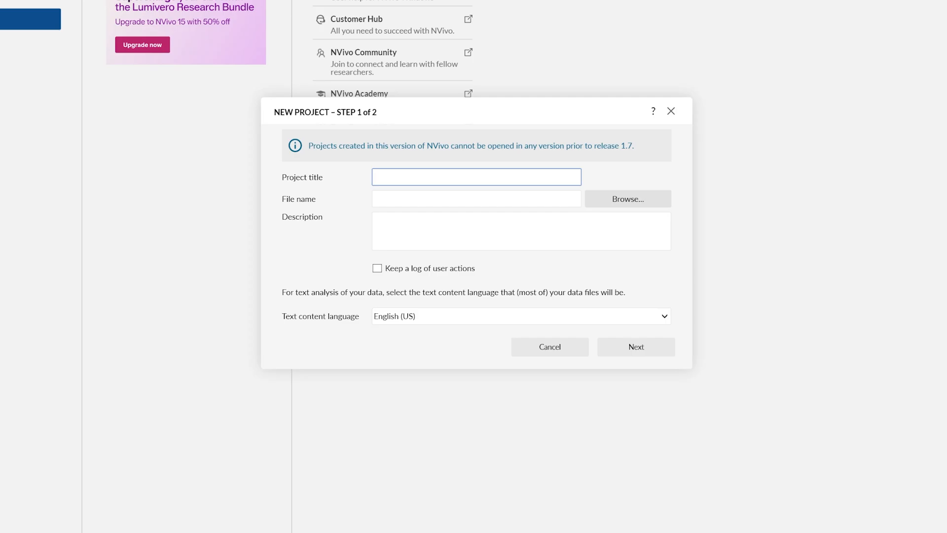
{"action": "type", "text": "Grocery"}
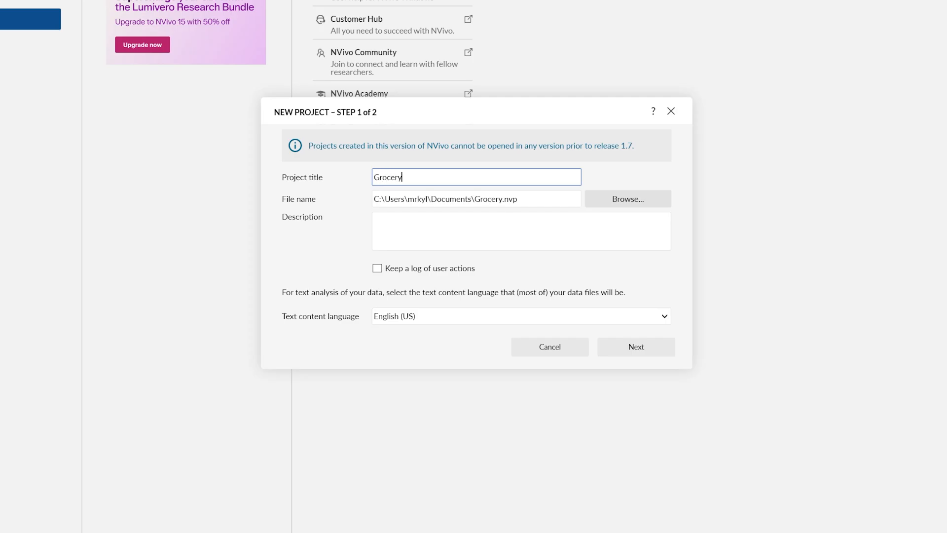
{"action": "type", "text": " Store"}
{"action": "left_click", "coordinate": [612, 197]}
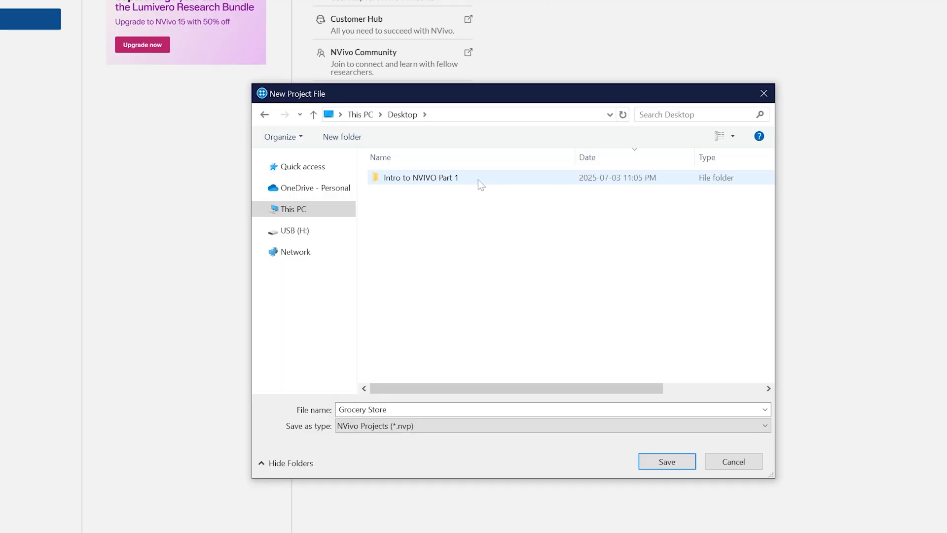
{"action": "double_click", "coordinate": [419, 179]}
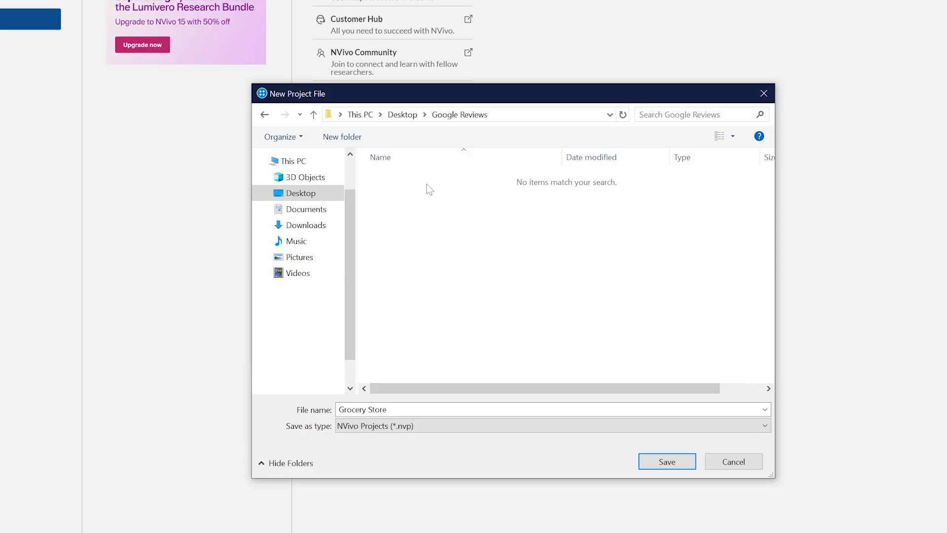
{"action": "left_click", "coordinate": [667, 461]}
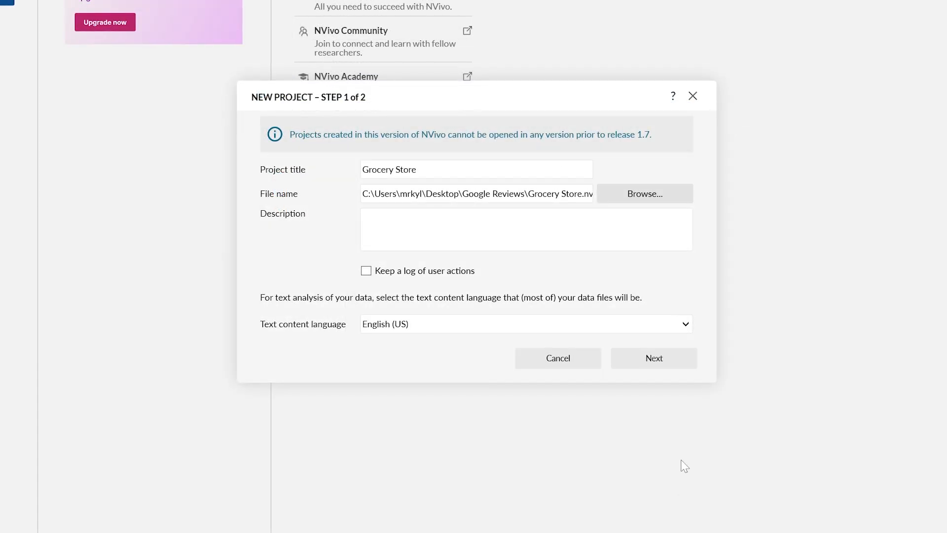
{"action": "left_click", "coordinate": [669, 368]}
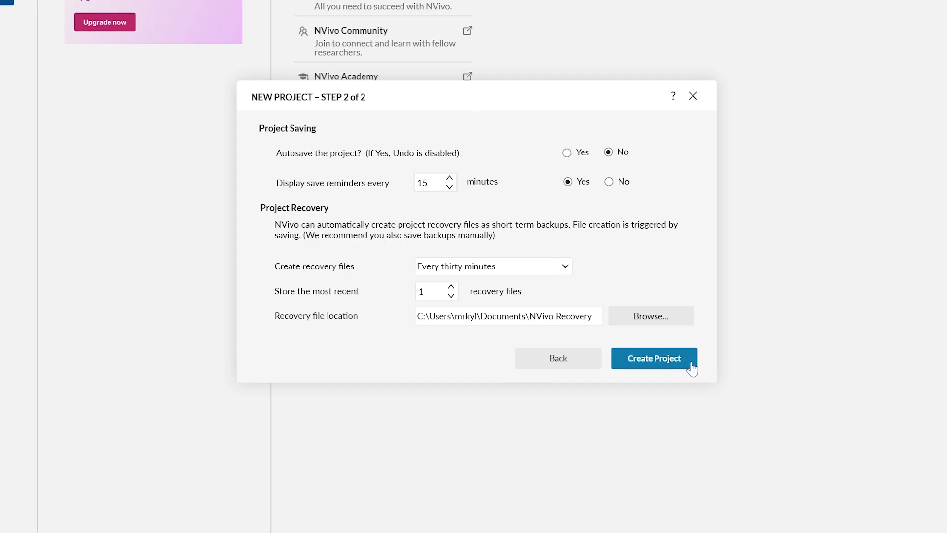
{"action": "left_click", "coordinate": [653, 359]}
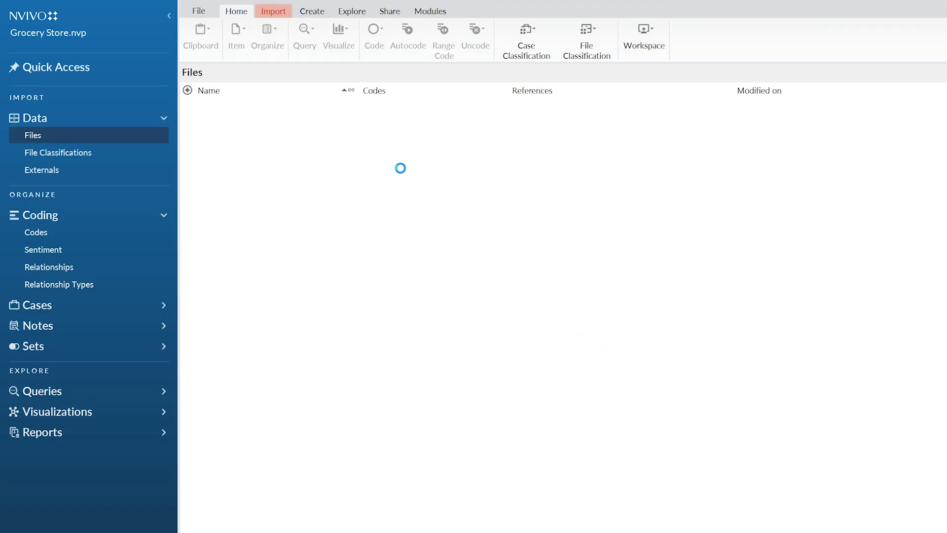
Step: Create a folder named Google Reviews under the project's Files
{"action": "left_click", "coordinate": [274, 13]}
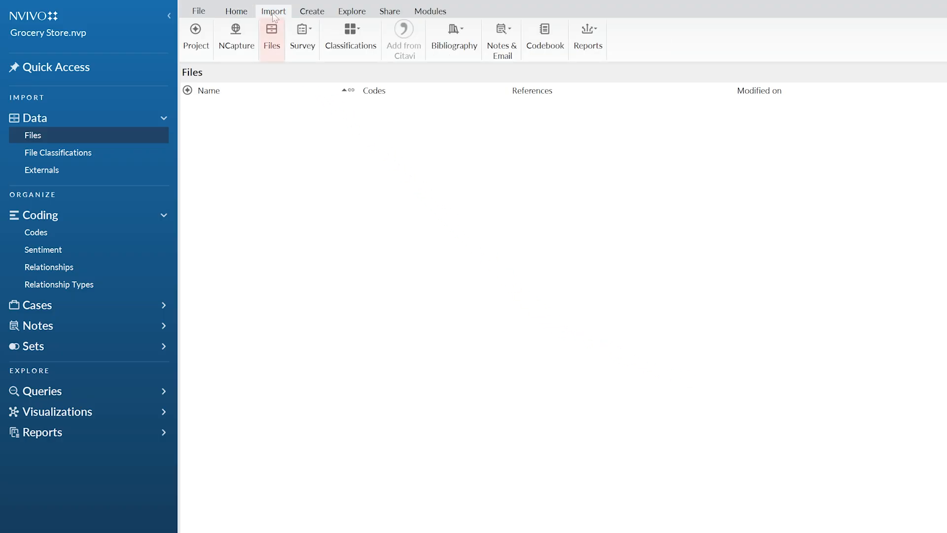
{"action": "left_click", "coordinate": [273, 54]}
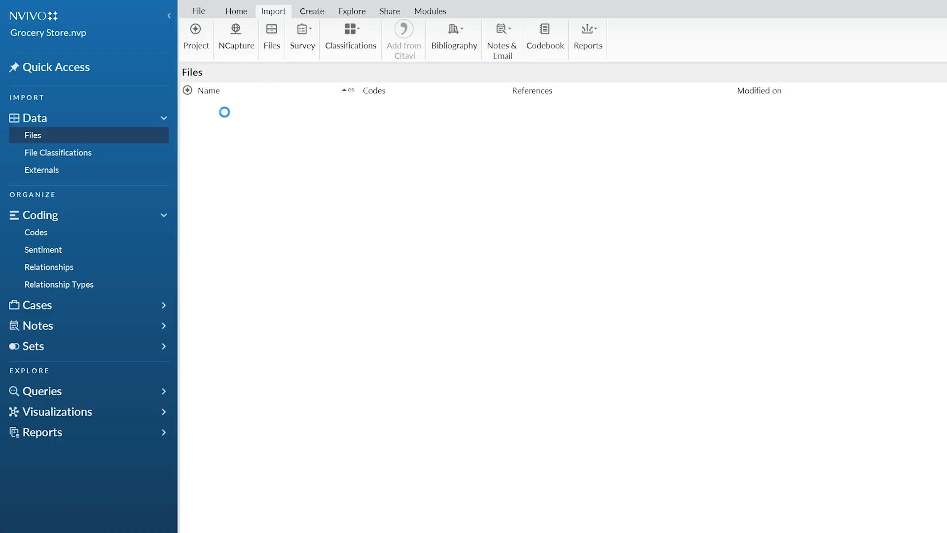
{"action": "right_click", "coordinate": [143, 140]}
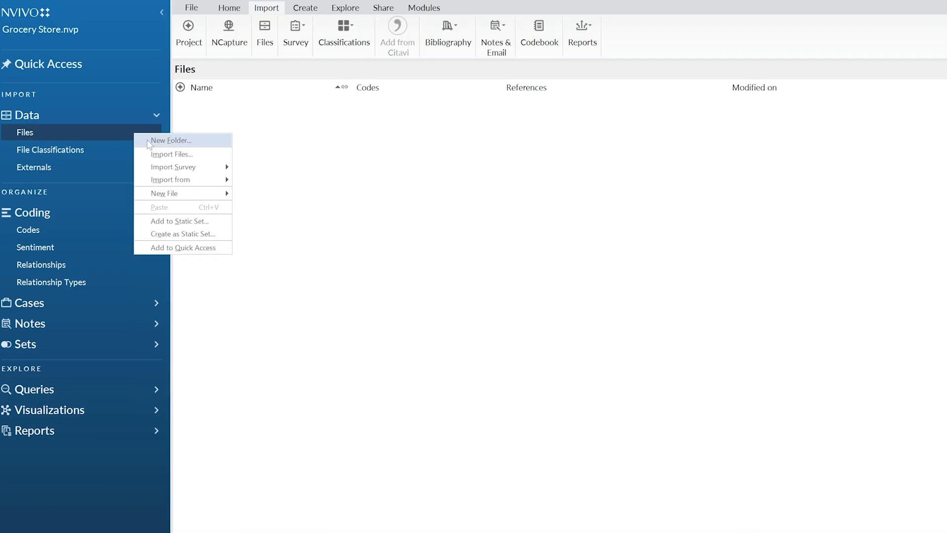
{"action": "left_click", "coordinate": [155, 145]}
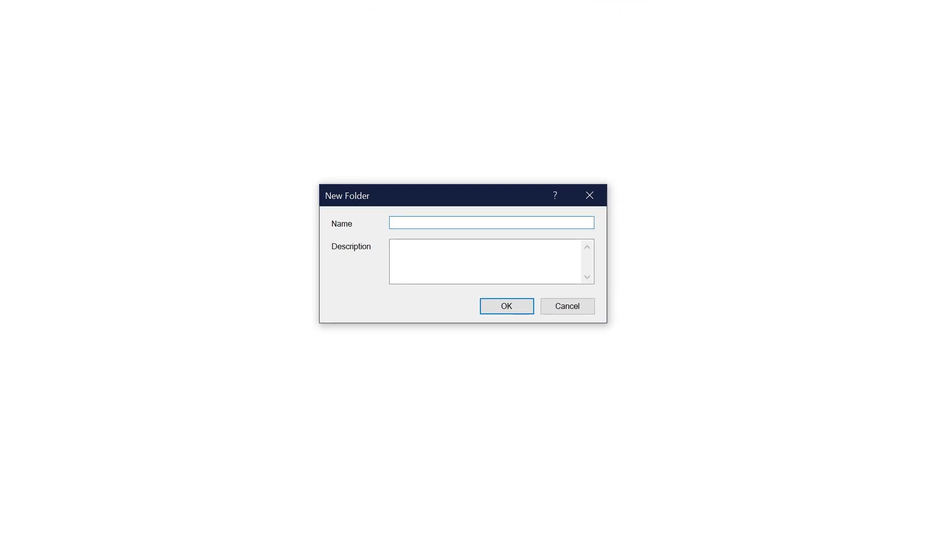
{"action": "type", "text": "Google Reviews"}
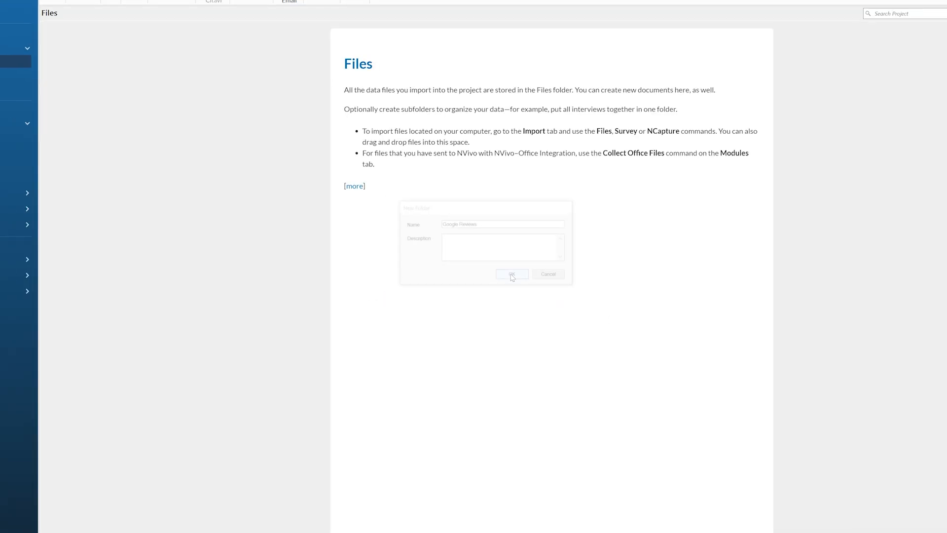
{"action": "left_click", "coordinate": [512, 274]}
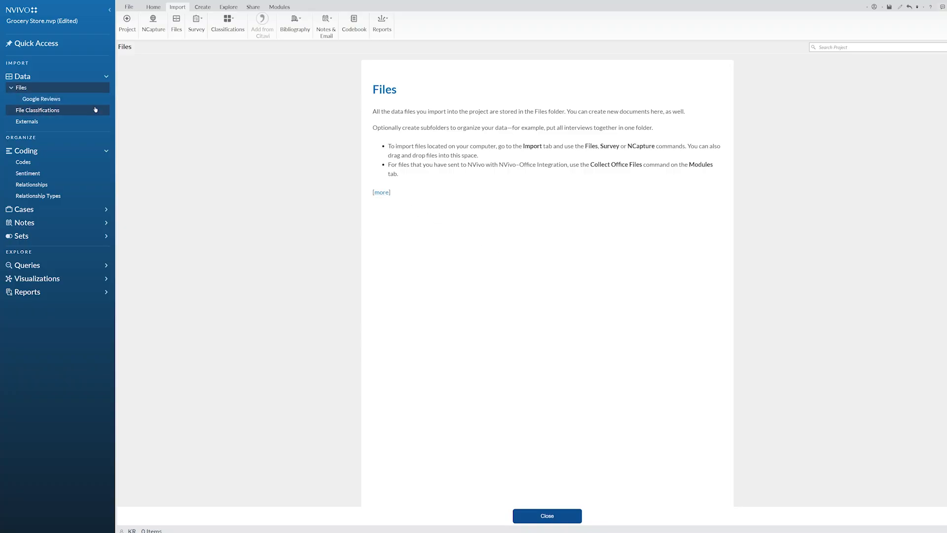
Step: Select the Google Reviews folder under Files and dismiss the Files help page
{"action": "left_click", "coordinate": [70, 101]}
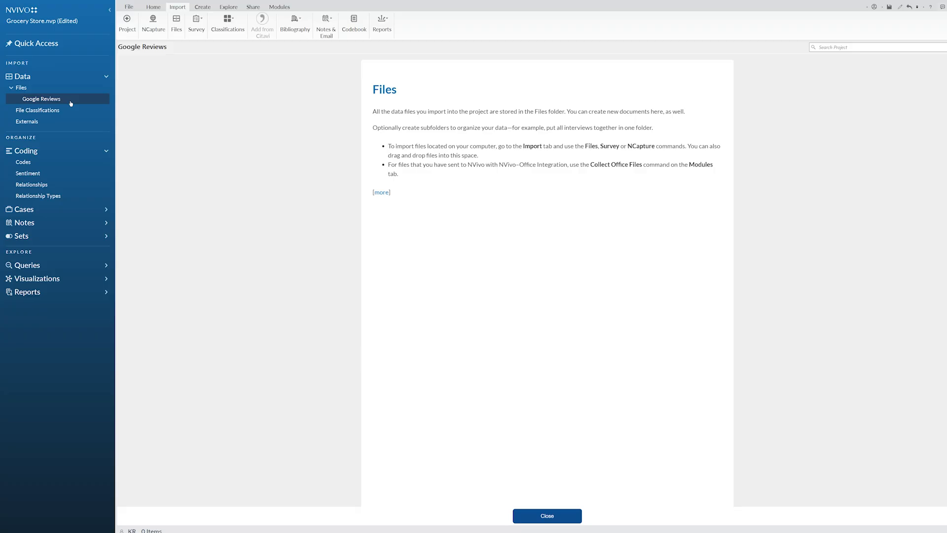
{"action": "left_click", "coordinate": [76, 89]}
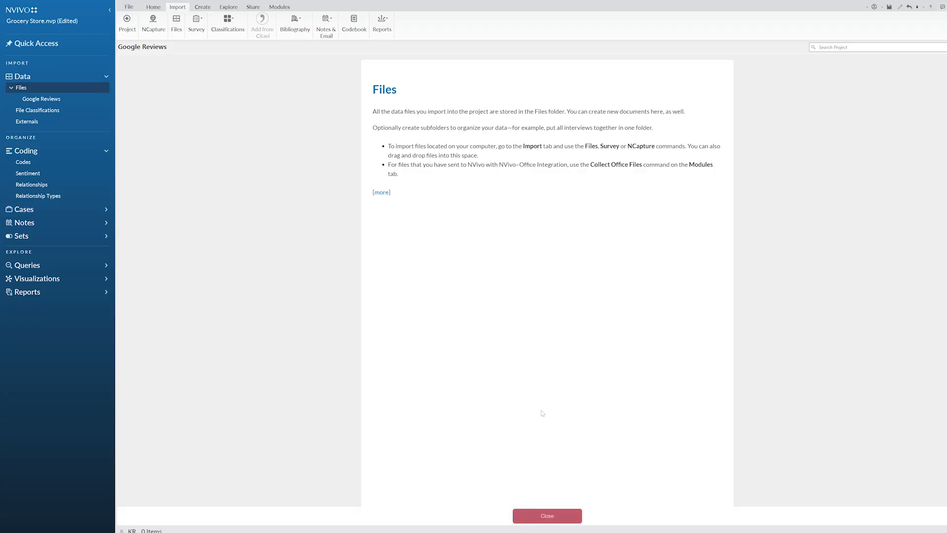
{"action": "left_click", "coordinate": [548, 518]}
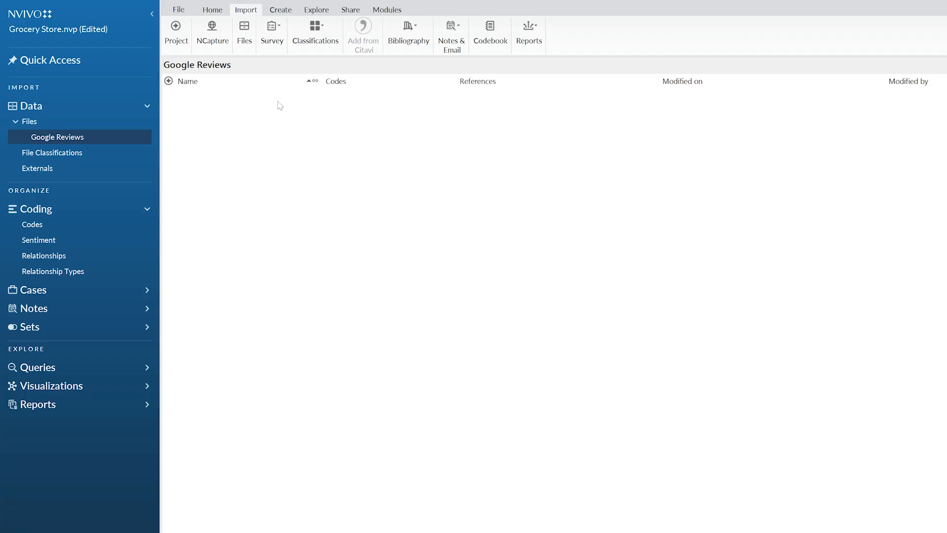
Step: Import all five Word documents from Intro to NVIVO Part 1\Google Reviews into the Google Reviews folder, without creating cases
{"action": "left_click", "coordinate": [245, 35]}
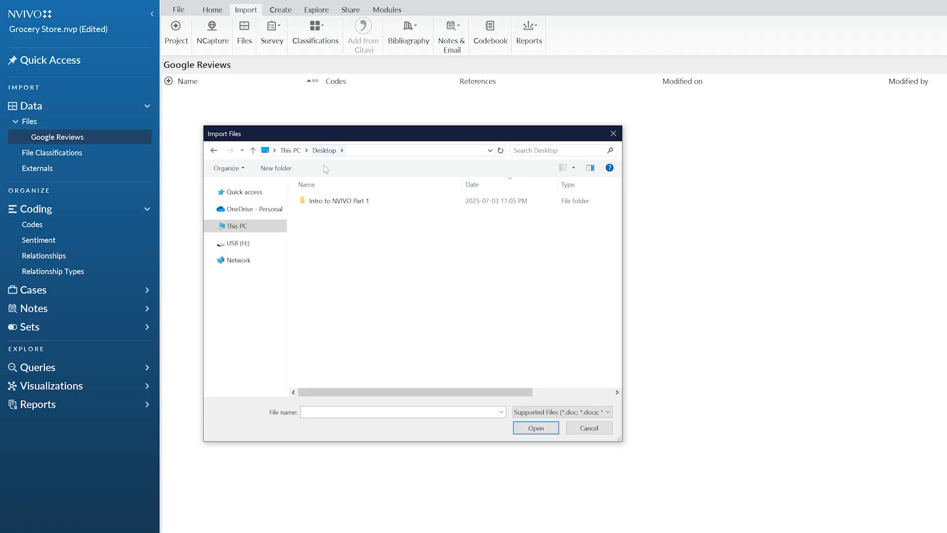
{"action": "double_click", "coordinate": [331, 201]}
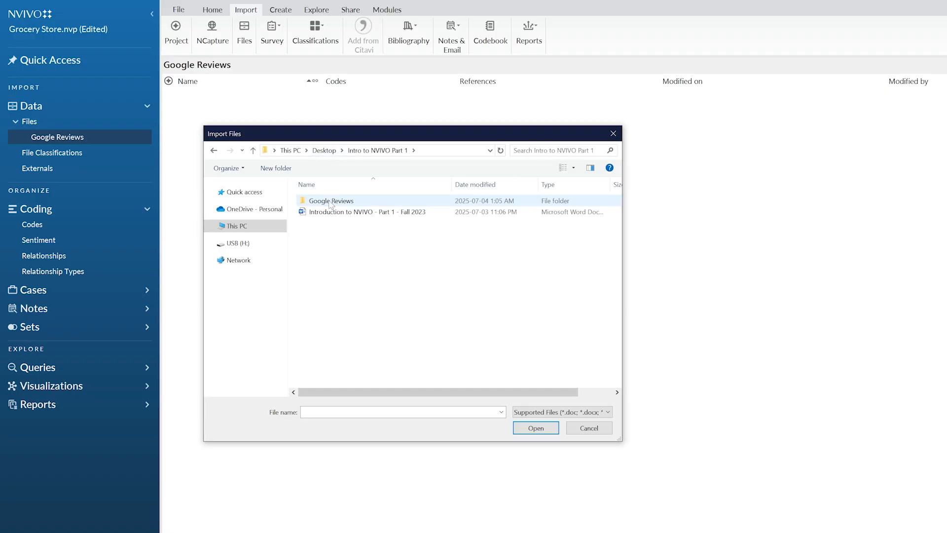
{"action": "double_click", "coordinate": [331, 201]}
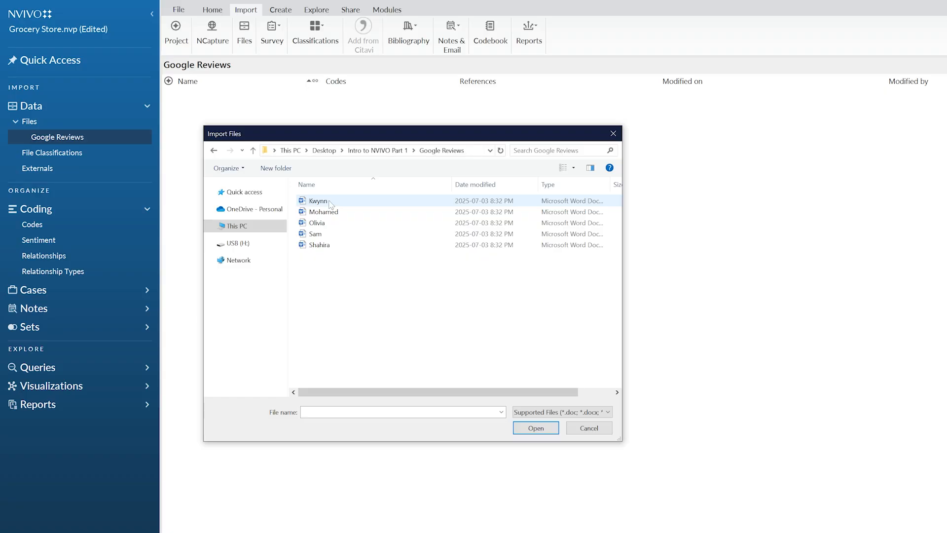
{"action": "left_click", "coordinate": [331, 202]}
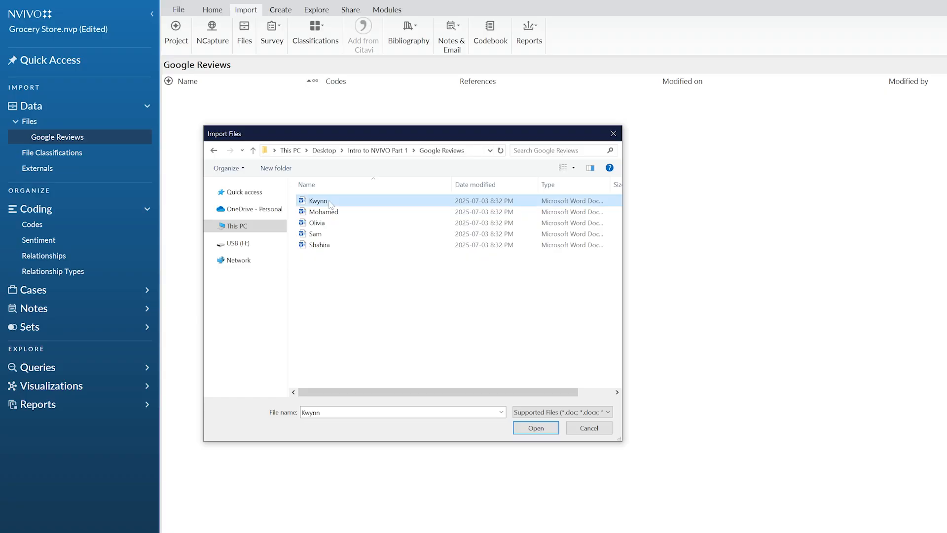
{"action": "left_click", "coordinate": [339, 246], "text": "shift"}
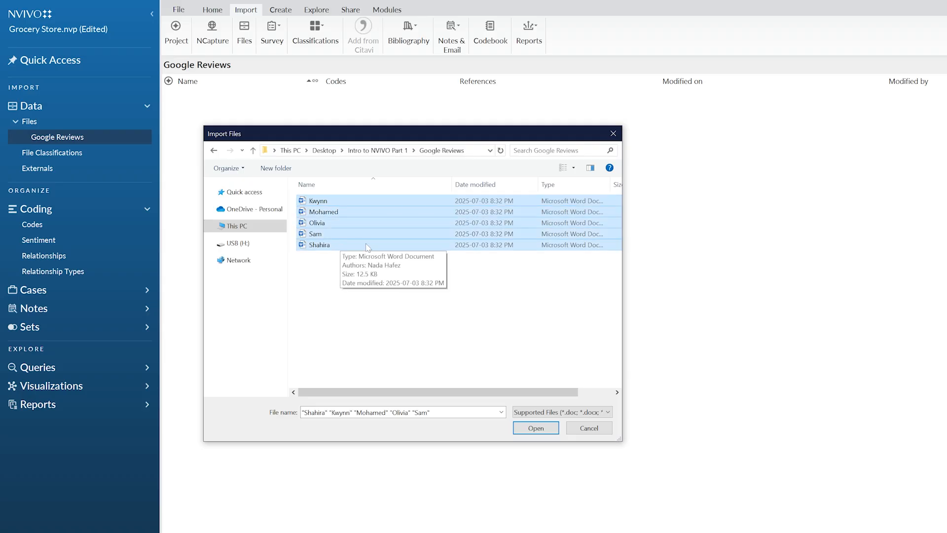
{"action": "left_click", "coordinate": [536, 428]}
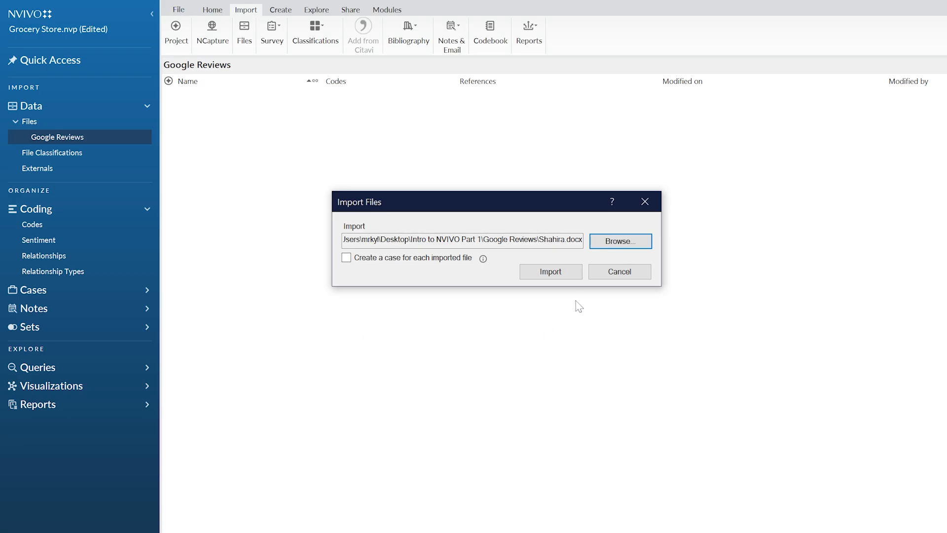
{"action": "left_click", "coordinate": [579, 273]}
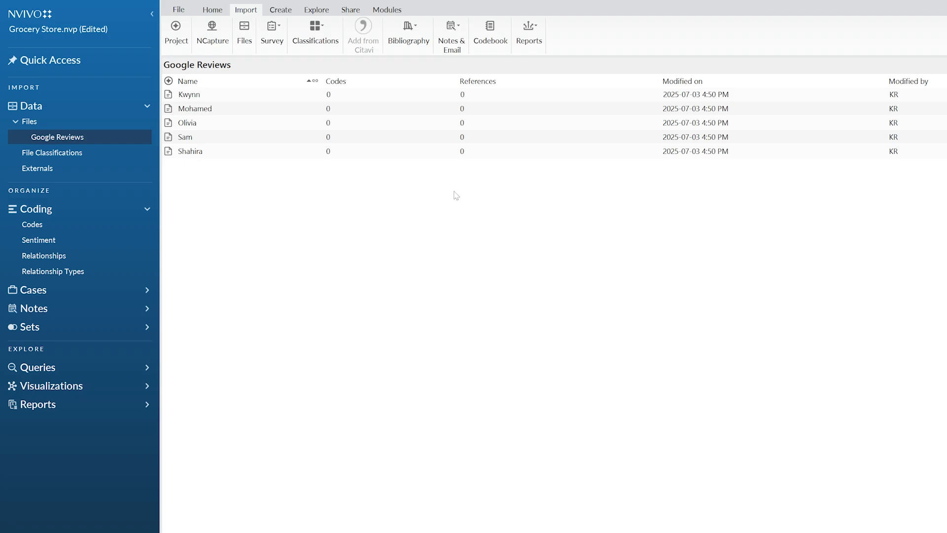
Step: Open the first imported review document, and switch its edit mode on and back off
{"action": "double_click", "coordinate": [276, 97]}
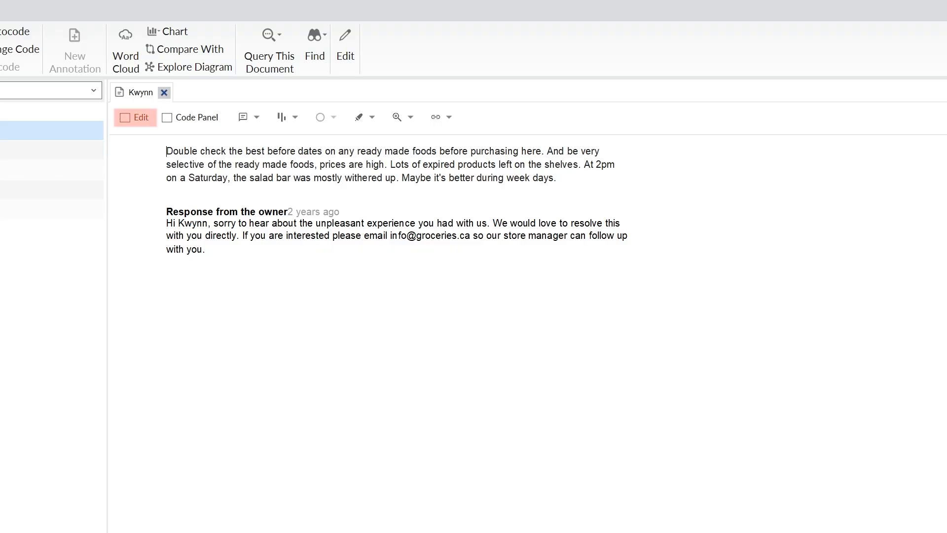
{"action": "left_click", "coordinate": [125, 117]}
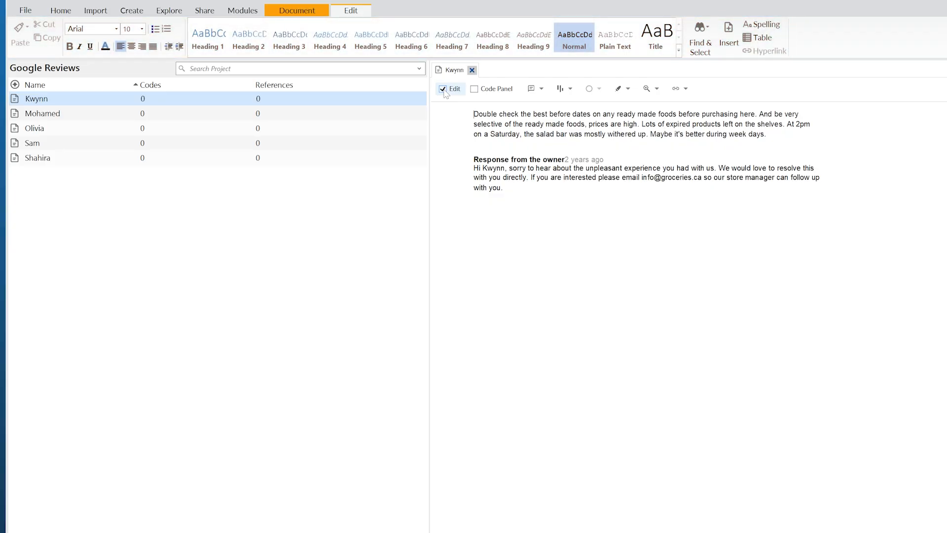
{"action": "left_click", "coordinate": [443, 89]}
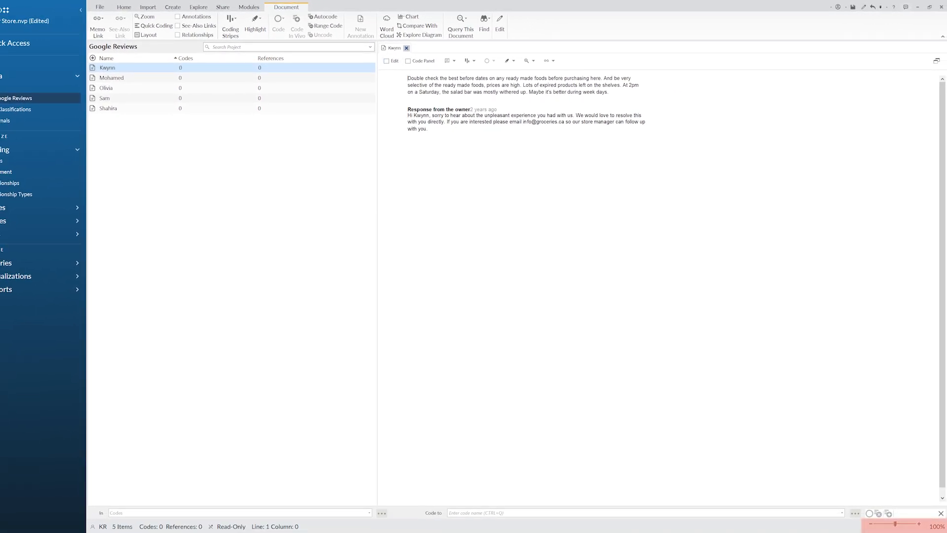
Step: Zoom in four increments on the open review document to enlarge its text
{"action": "left_click", "coordinate": [920, 526]}
{"action": "left_click", "coordinate": [919, 526]}
{"action": "left_click", "coordinate": [920, 526]}
{"action": "left_click", "coordinate": [920, 526]}
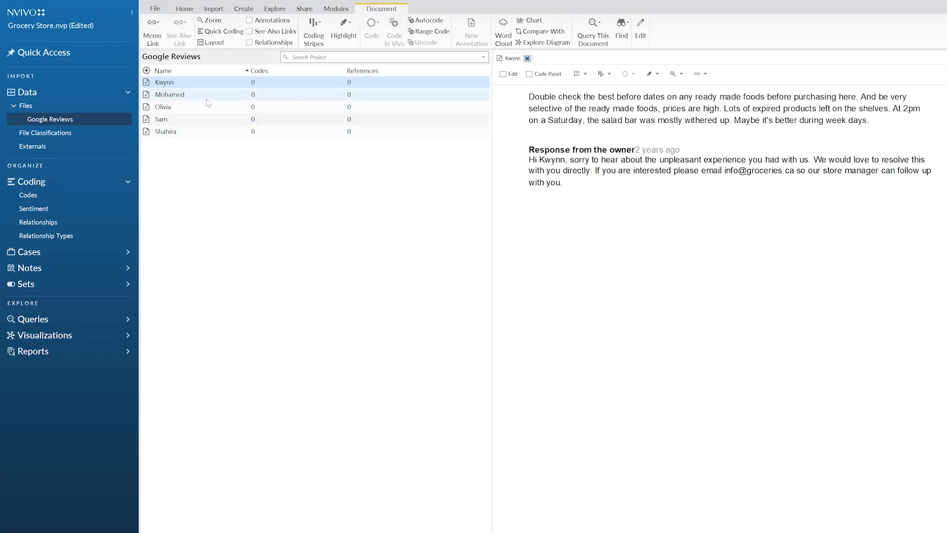
Step: Open the second review document, compare it with the first by switching between them, and close the second one
{"action": "double_click", "coordinate": [207, 99]}
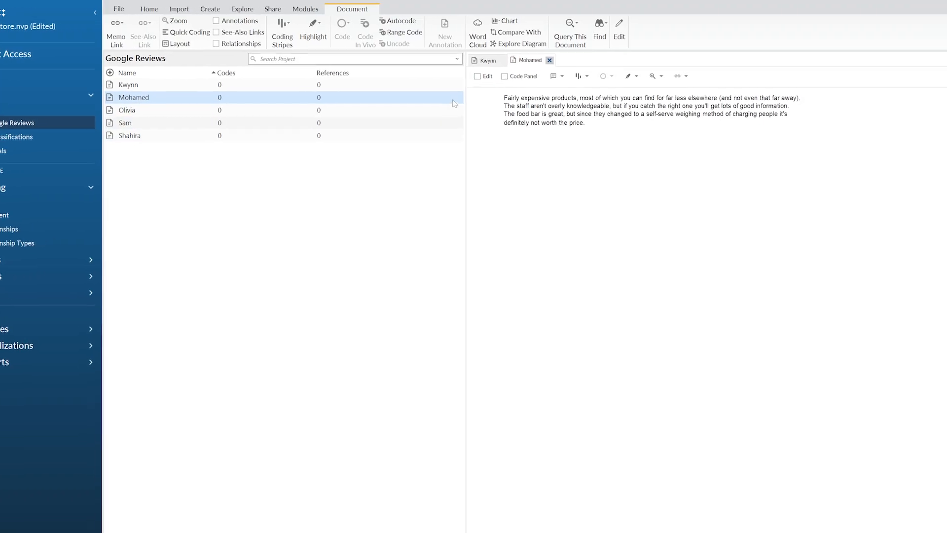
{"action": "left_click", "coordinate": [498, 61]}
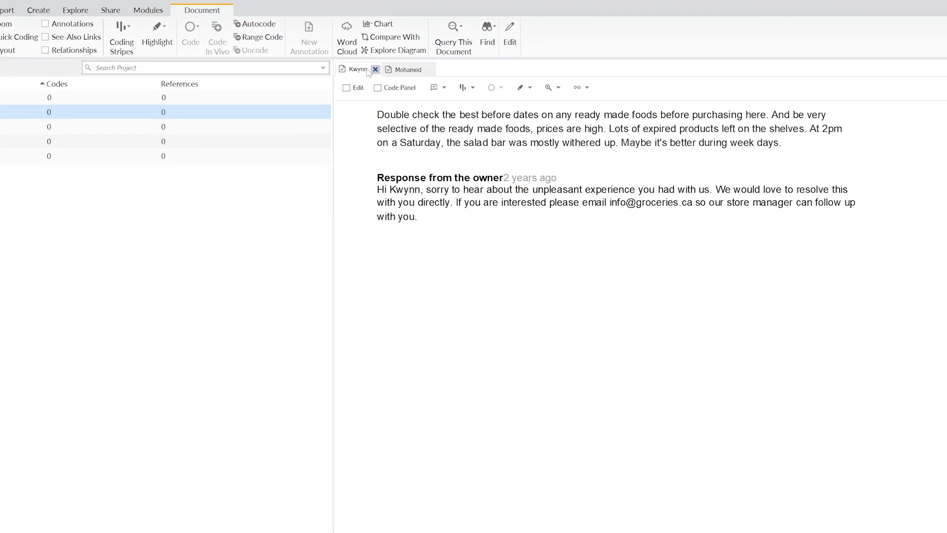
{"action": "left_click", "coordinate": [368, 73]}
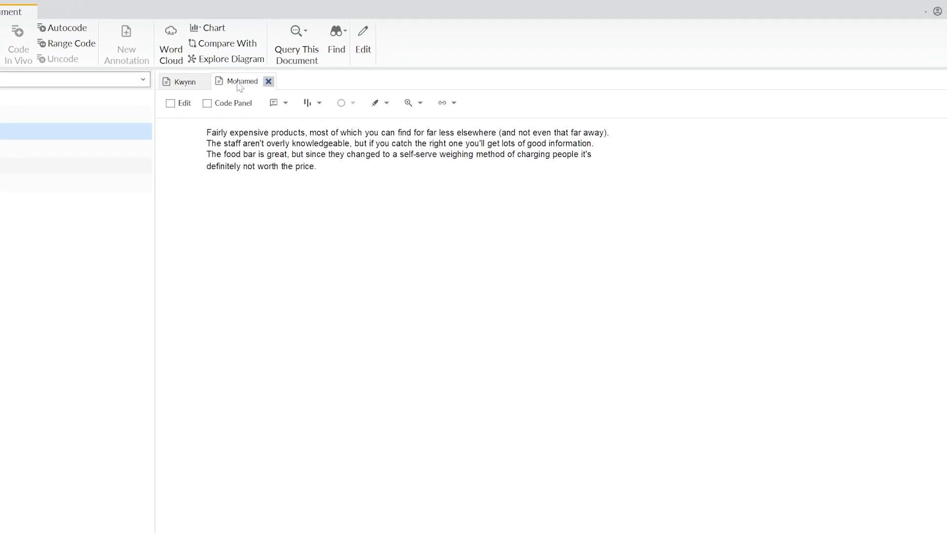
{"action": "left_click", "coordinate": [272, 84]}
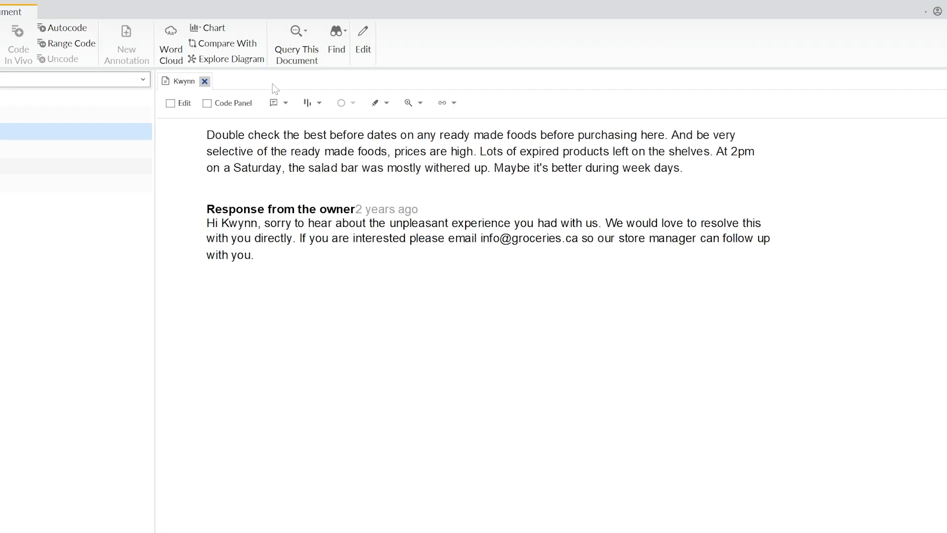